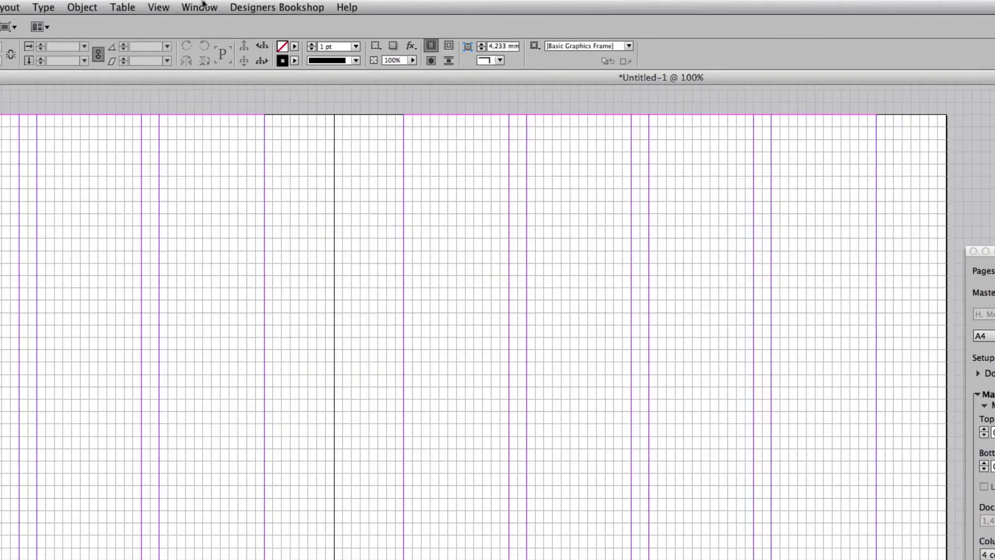
# - Open the Object Styles panel from the Window > Styles menu
pyautogui.click(203, 6)
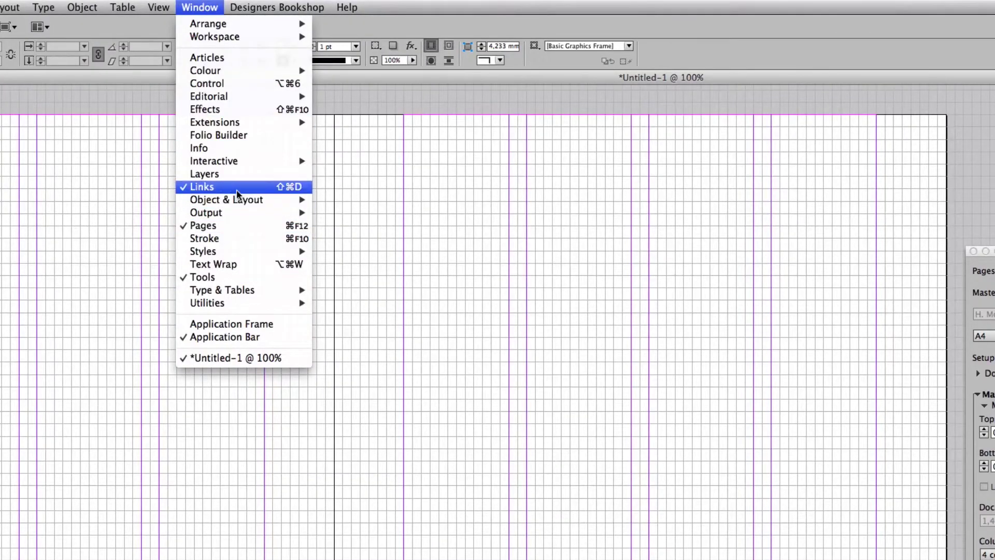
pyautogui.moveTo(231, 251)
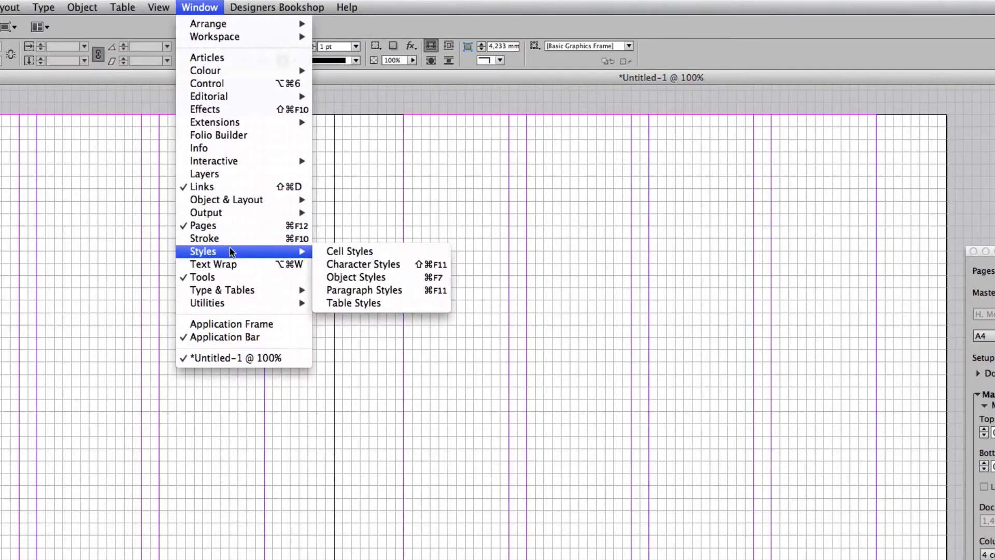
pyautogui.click(370, 282)
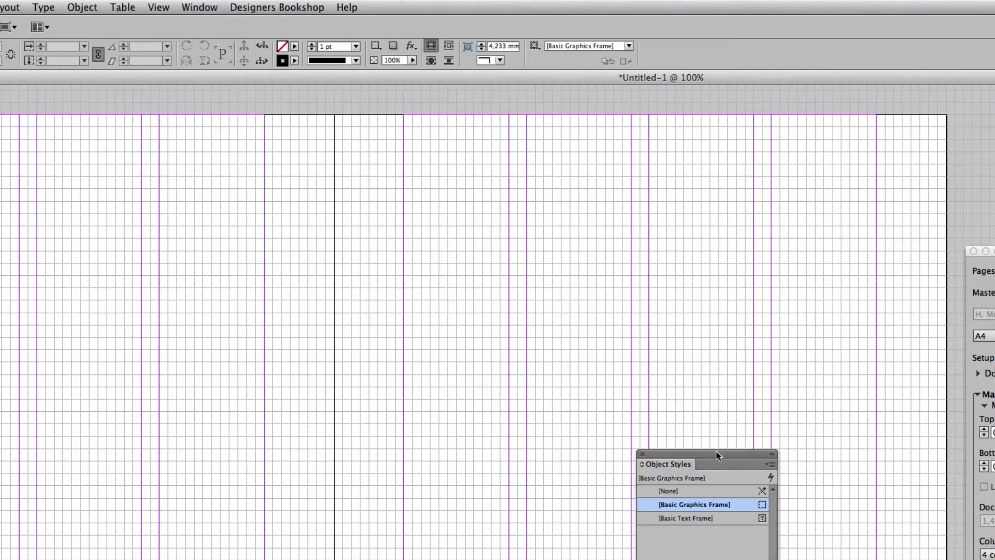
# - Dock the Object Styles panel and draw a right-half text frame filled with placeholder text
pyautogui.moveTo(721, 450); pyautogui.dragTo(987, 129)
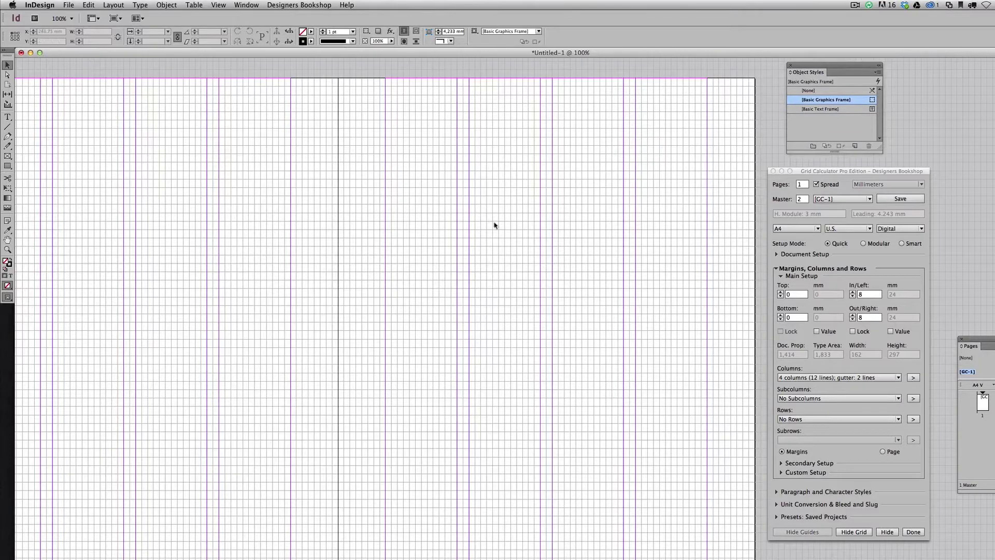
pyautogui.press('t')
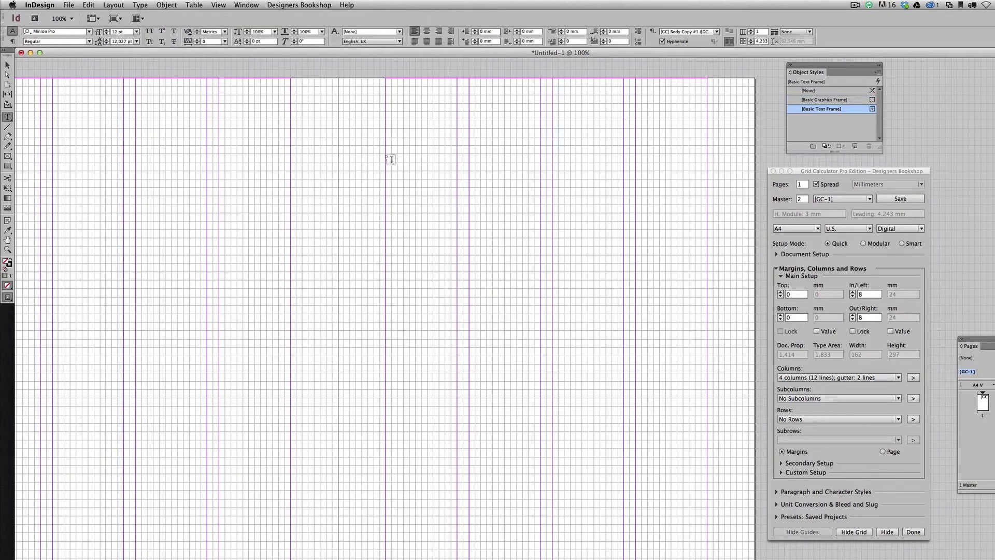
pyautogui.moveTo(386, 154); pyautogui.dragTo(706, 448)
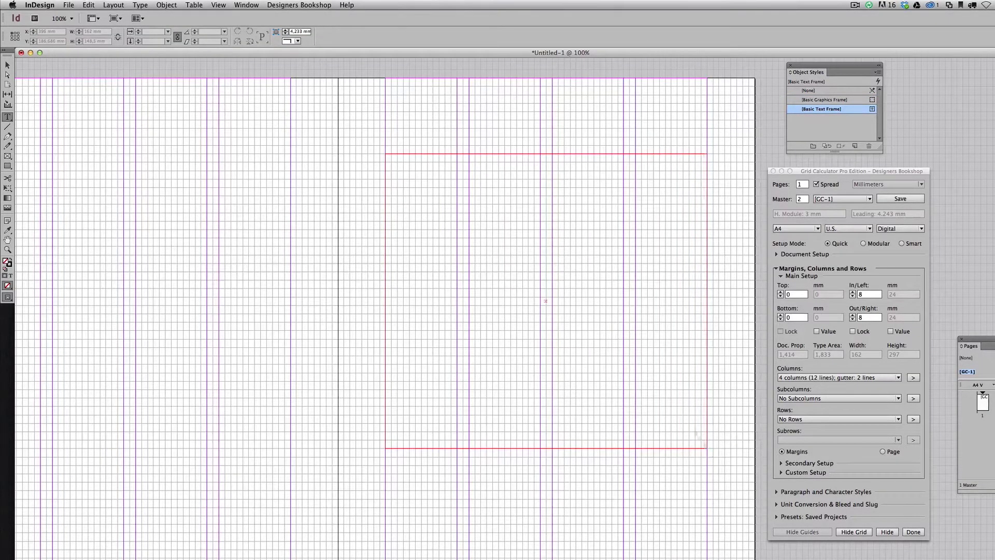
pyautogui.click(140, 5)
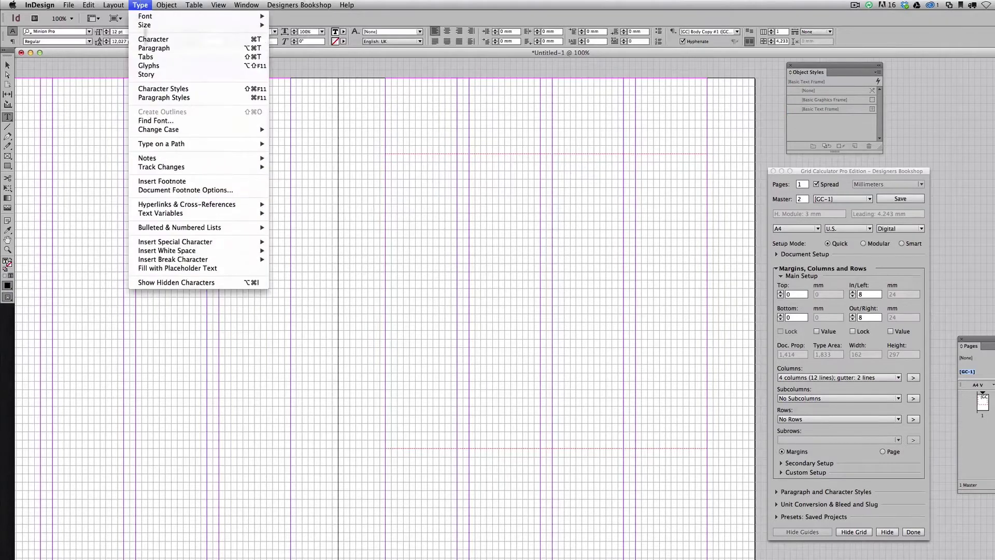
pyautogui.click(176, 268)
pyautogui.press('Escape')
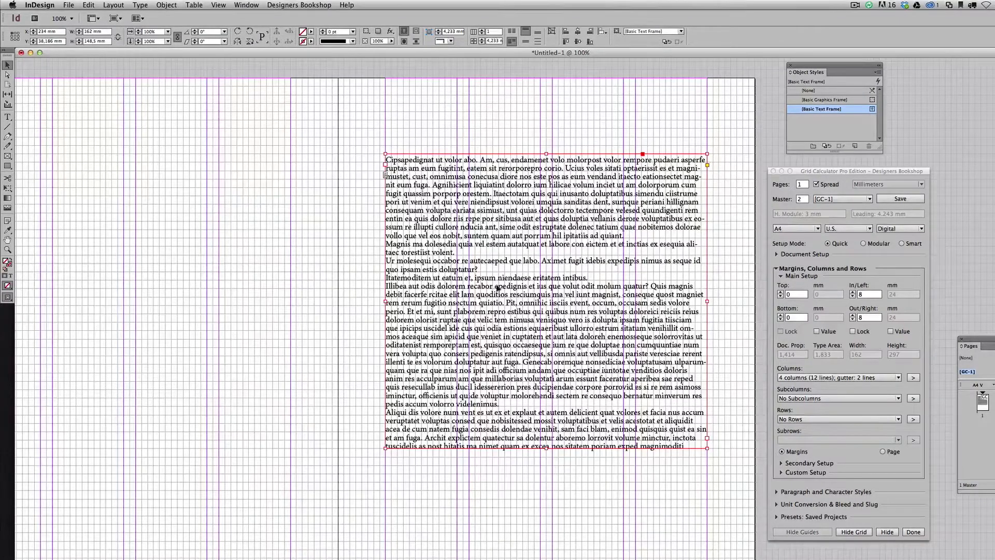
# - Set the placeholder frame to 4 columns with a 6 mm gutter, previewing before applying
pyautogui.press('super+b')
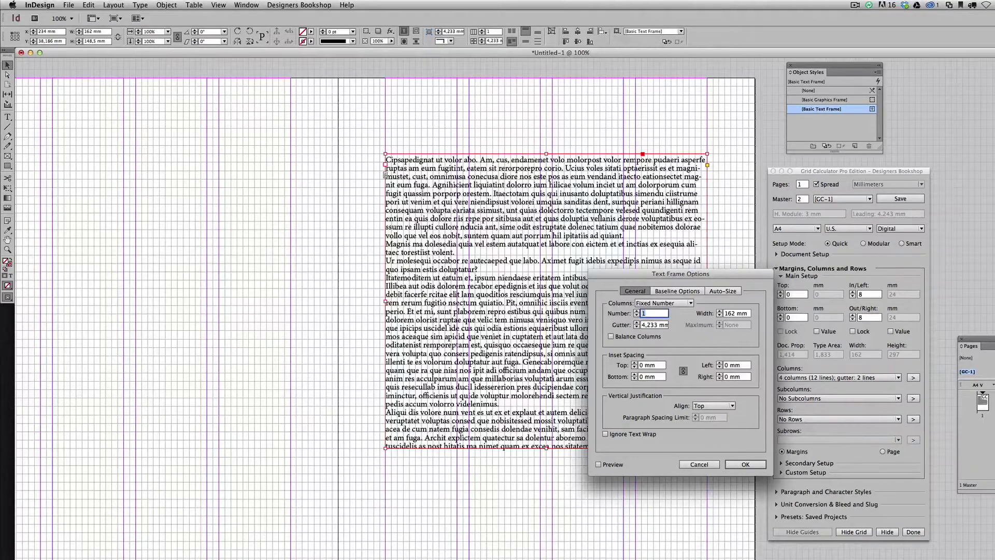
pyautogui.write('4')
pyautogui.press('Tab')
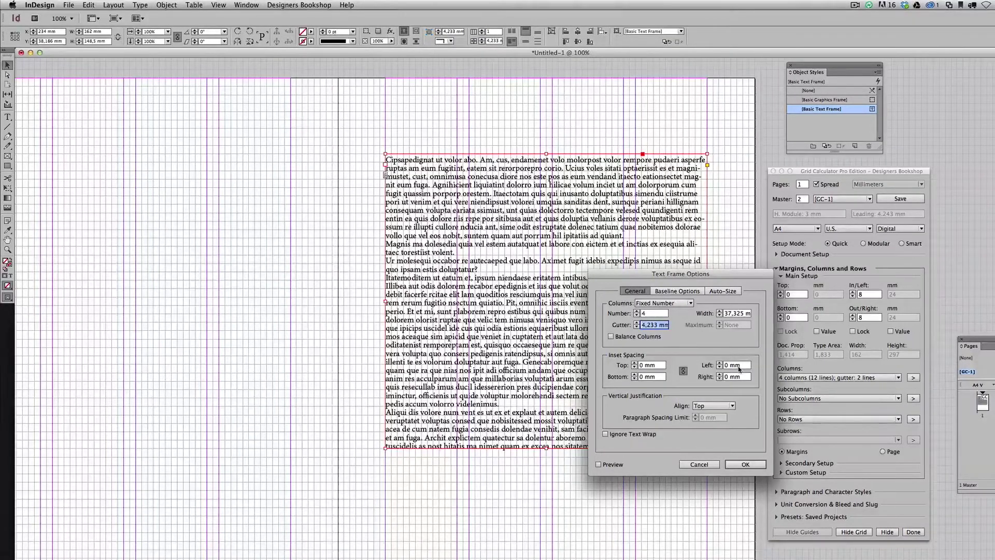
pyautogui.write('6')
pyautogui.press('Tab')
pyautogui.click(599, 464)
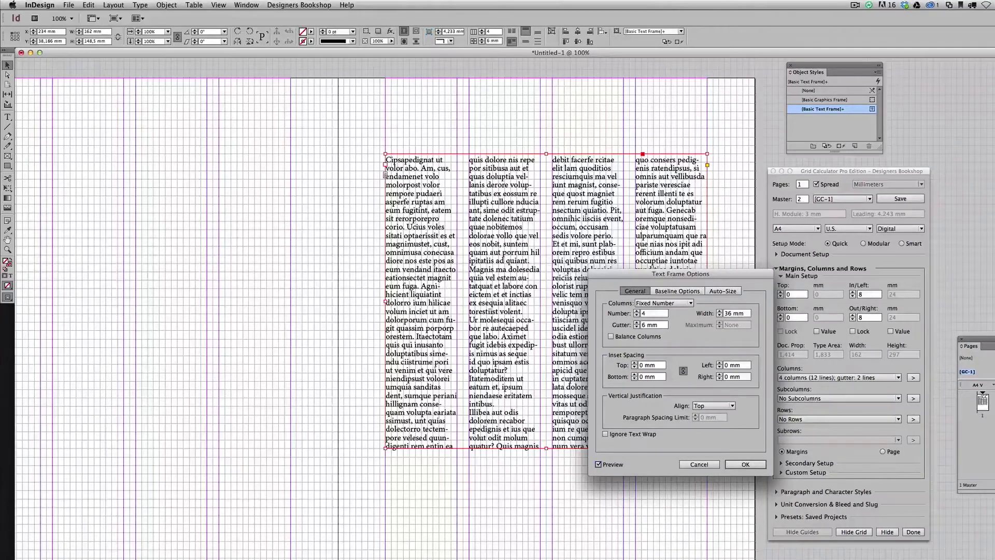
pyautogui.click(746, 464)
pyautogui.click(531, 489)
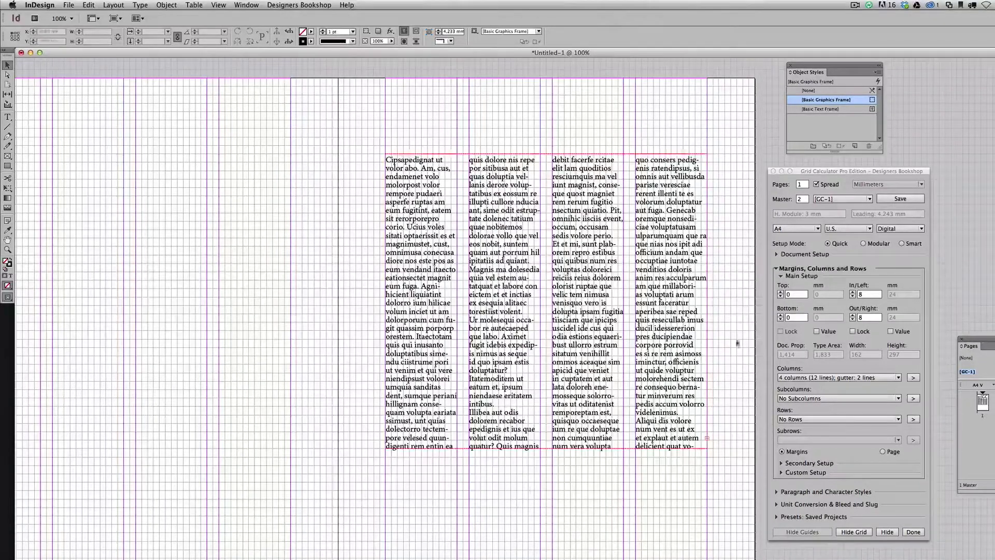
# - Select the four-column frame and start a new object style from it
pyautogui.click(544, 318)
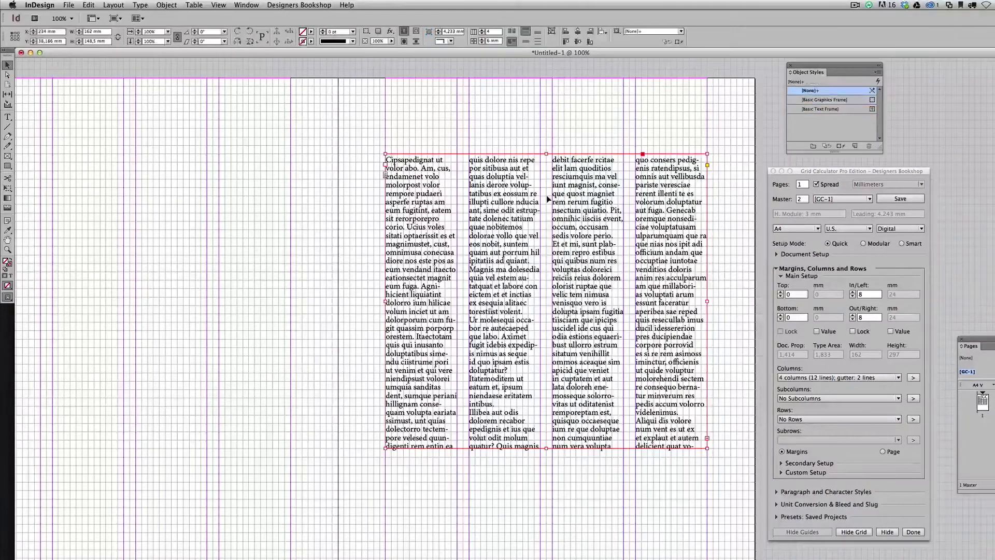
pyautogui.click(855, 147)
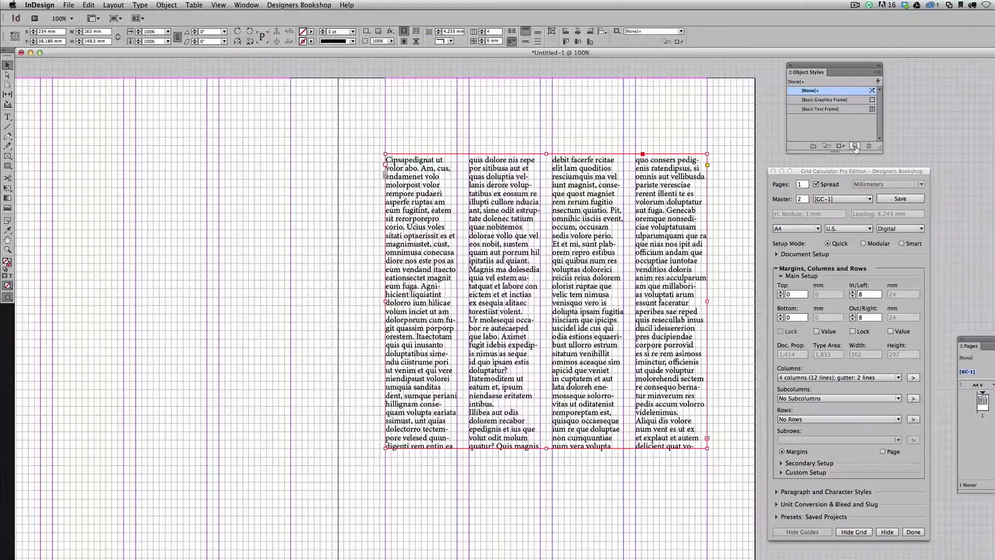
# - Name the new object style '4 columns' and set its paragraph style to [GC] Body Copy #1
pyautogui.keyDown('alt'); pyautogui.click(855, 147); pyautogui.keyUp('alt')
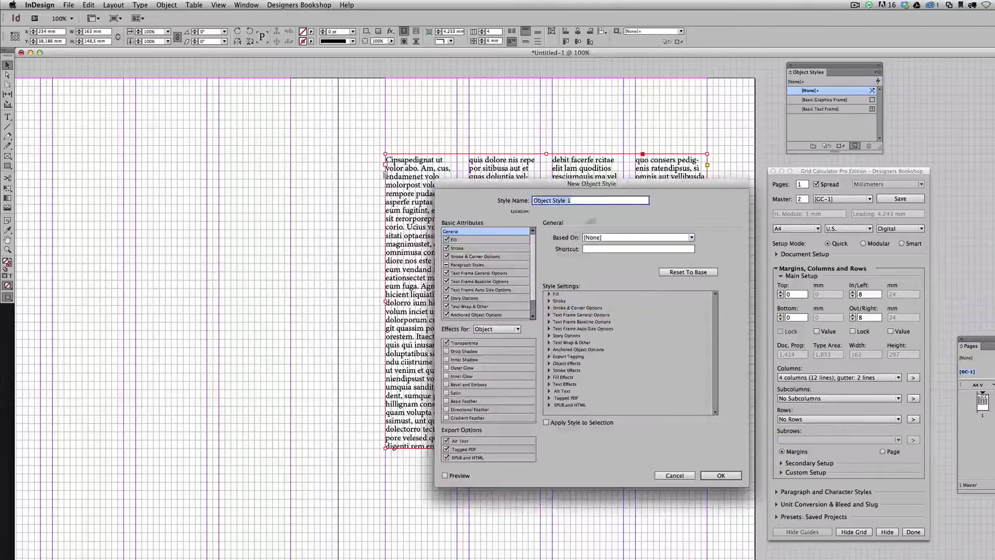
pyautogui.moveTo(570, 187); pyautogui.dragTo(754, 181)
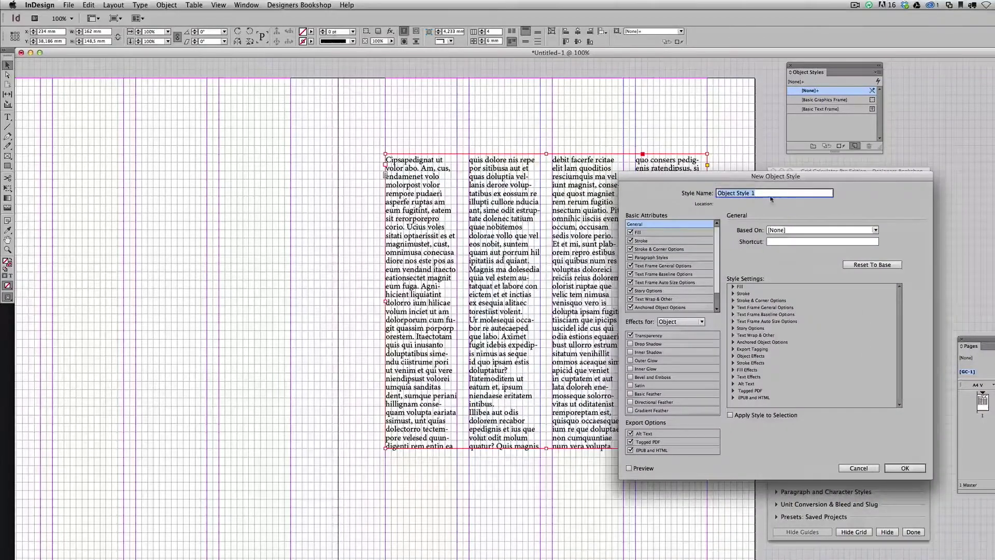
pyautogui.write('4 columns')
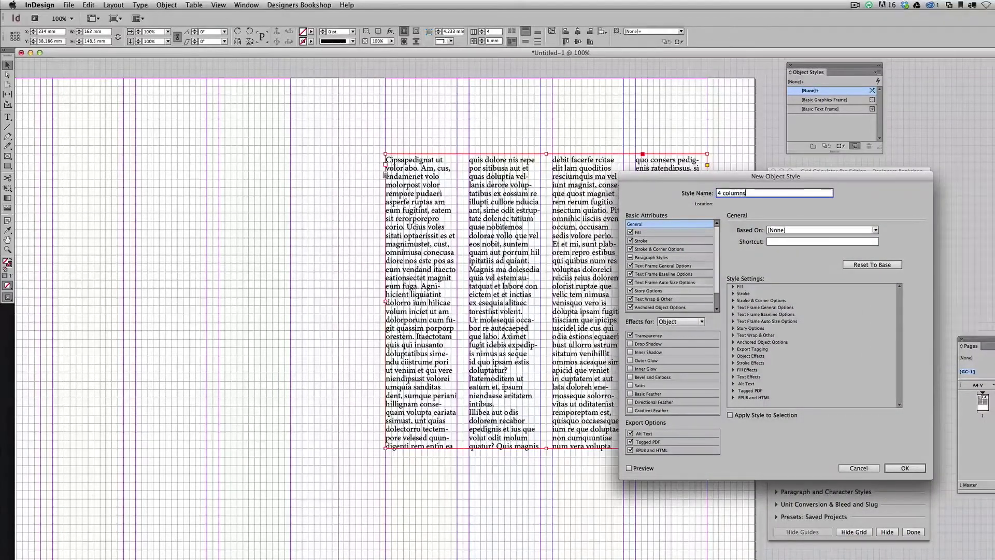
pyautogui.click(656, 258)
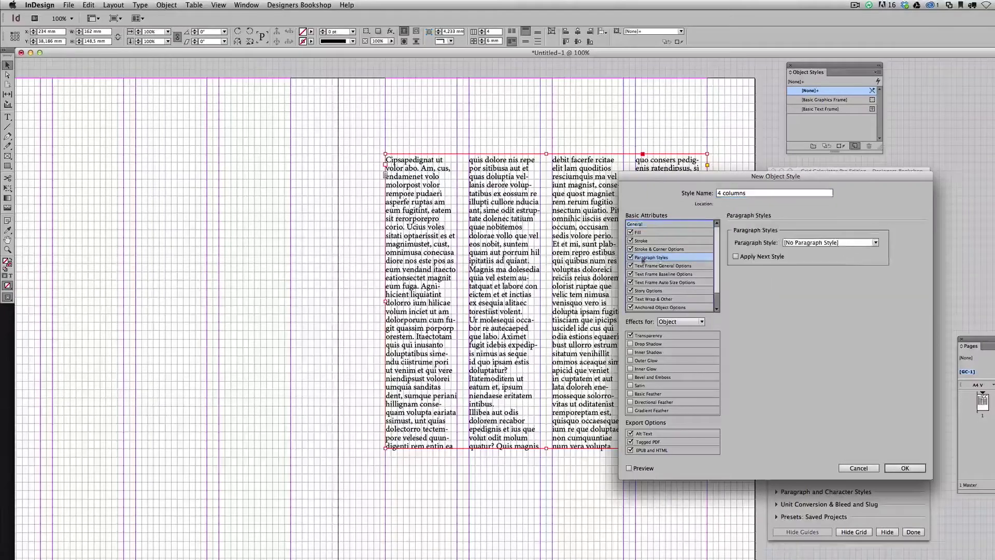
pyautogui.click(815, 243)
pyautogui.click(822, 281)
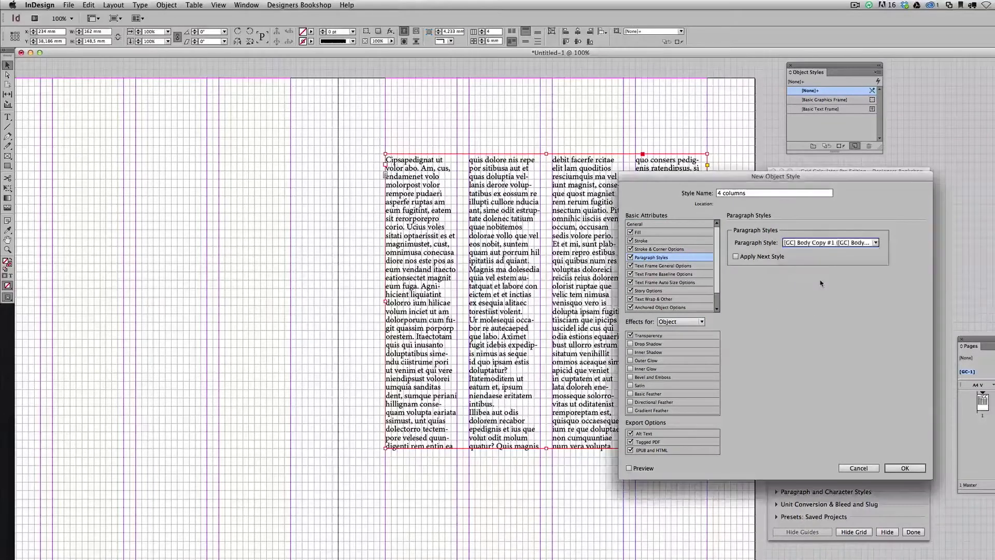
pyautogui.click(905, 468)
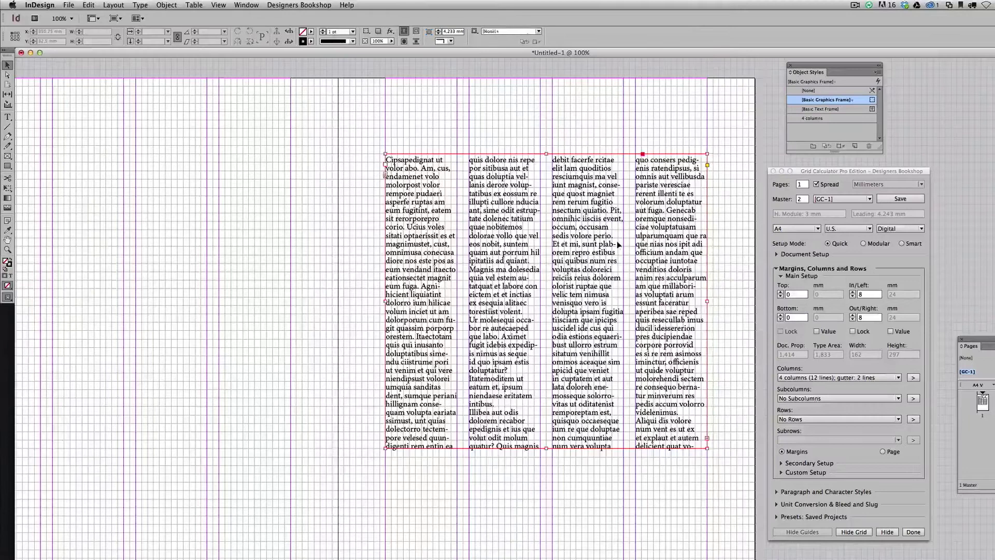
# - Delete the old frame, draw a new placeholder-text frame, and apply the '4 columns' style
pyautogui.press('Delete')
pyautogui.press('t')
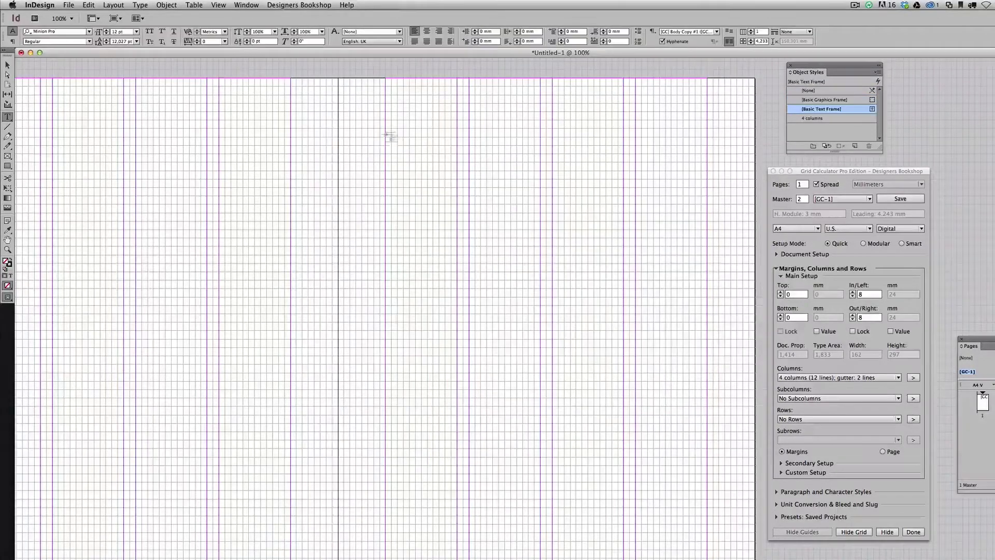
pyautogui.moveTo(386, 137); pyautogui.dragTo(708, 376)
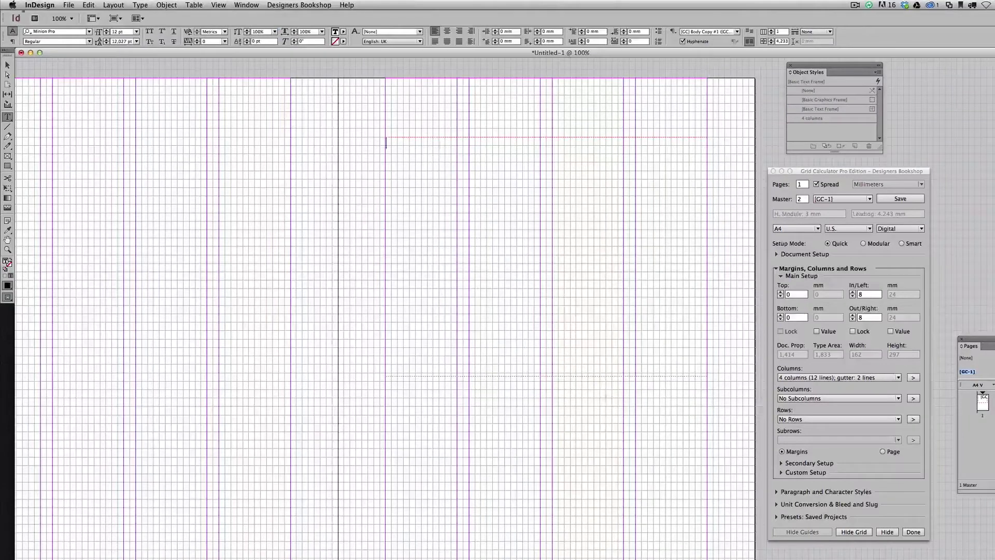
pyautogui.click(140, 5)
pyautogui.click(177, 265)
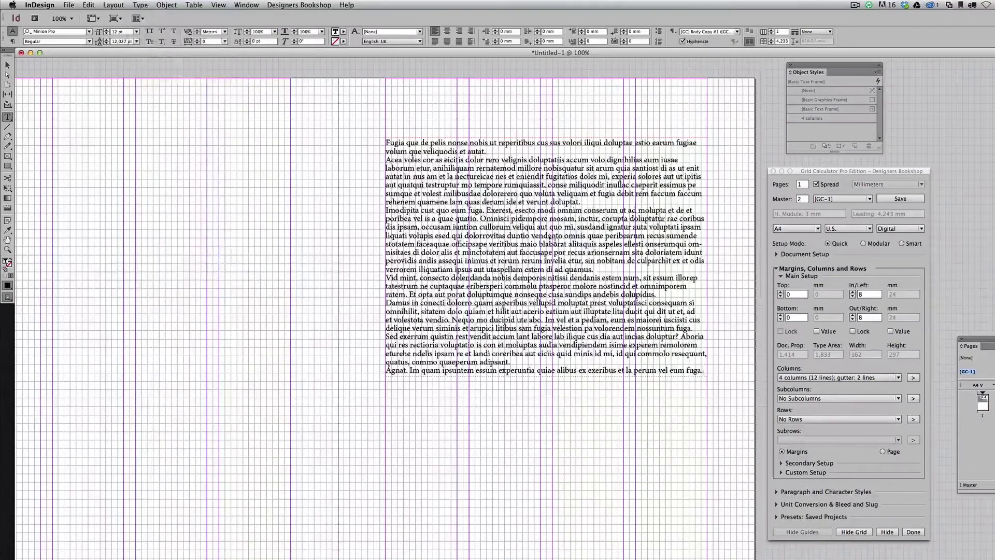
pyautogui.press('Escape')
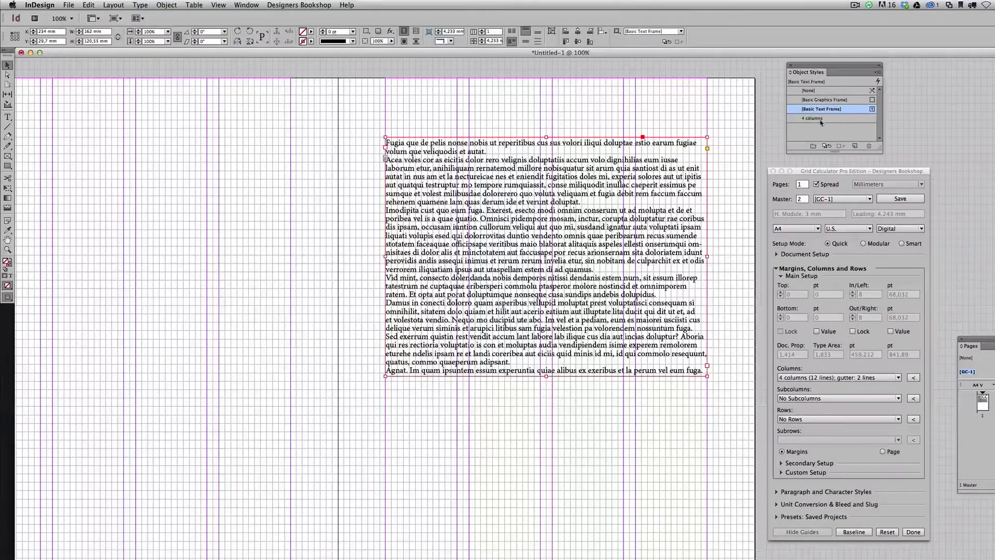
pyautogui.click(821, 122)
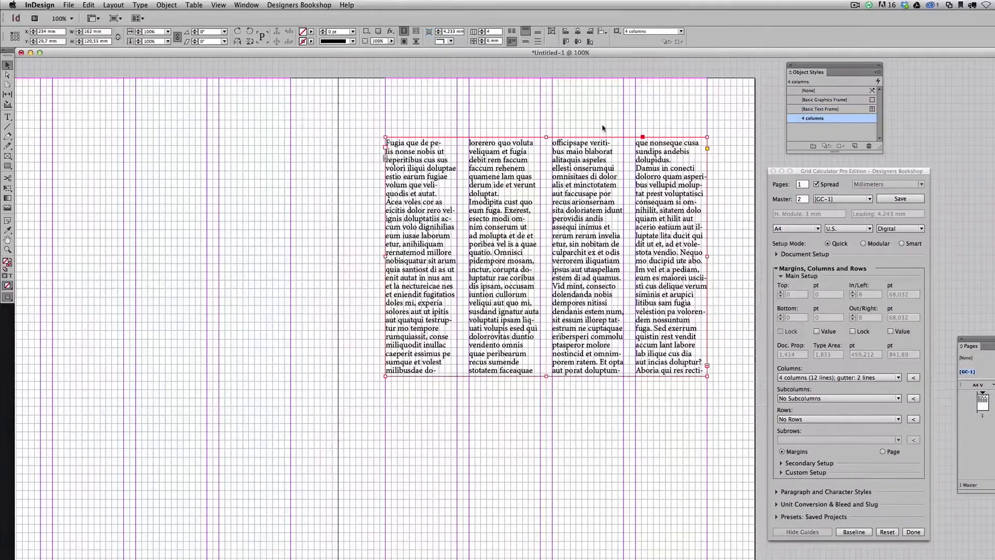
pyautogui.click(602, 128)
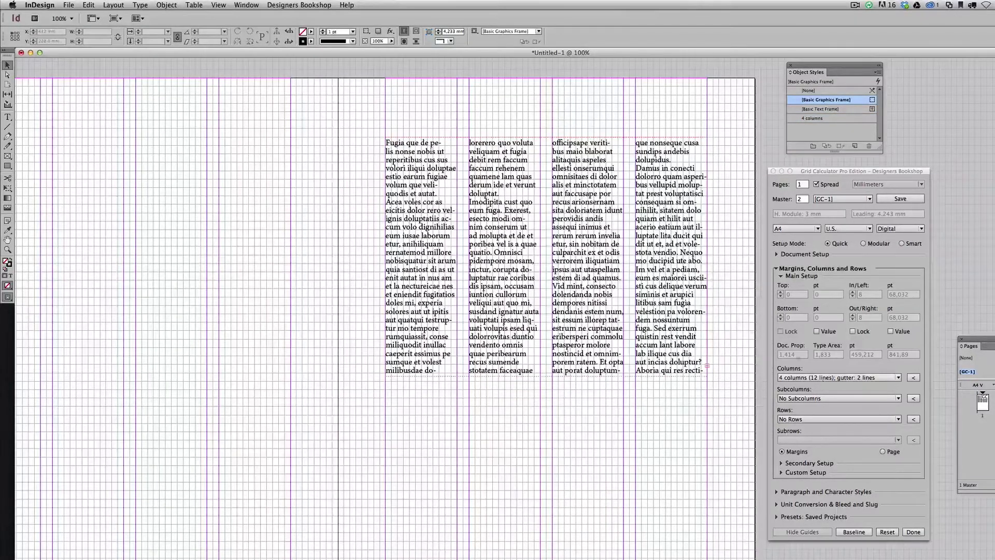
# - Switch the page grid to 5 columns with a 1-line gutter and select the text frame
pyautogui.click(828, 378)
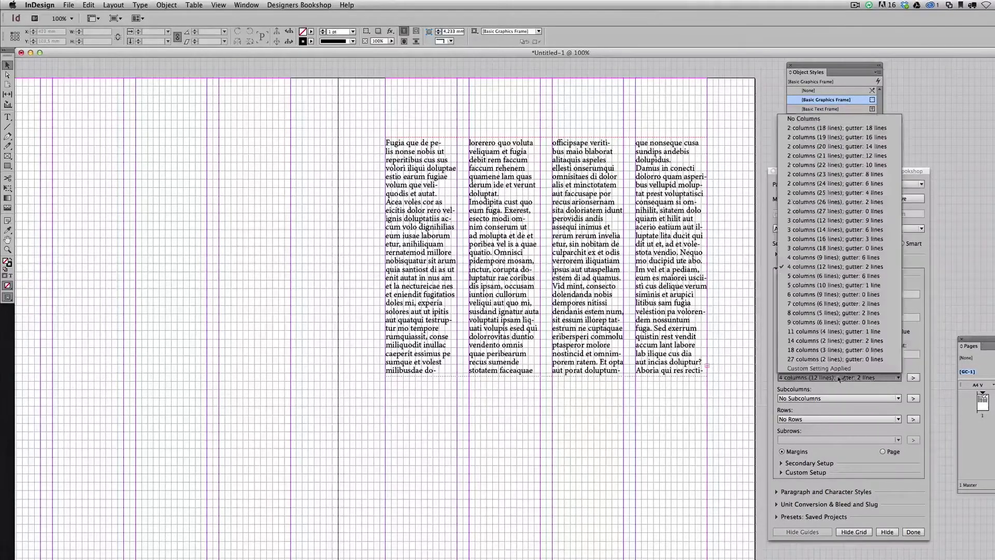
pyautogui.click(853, 285)
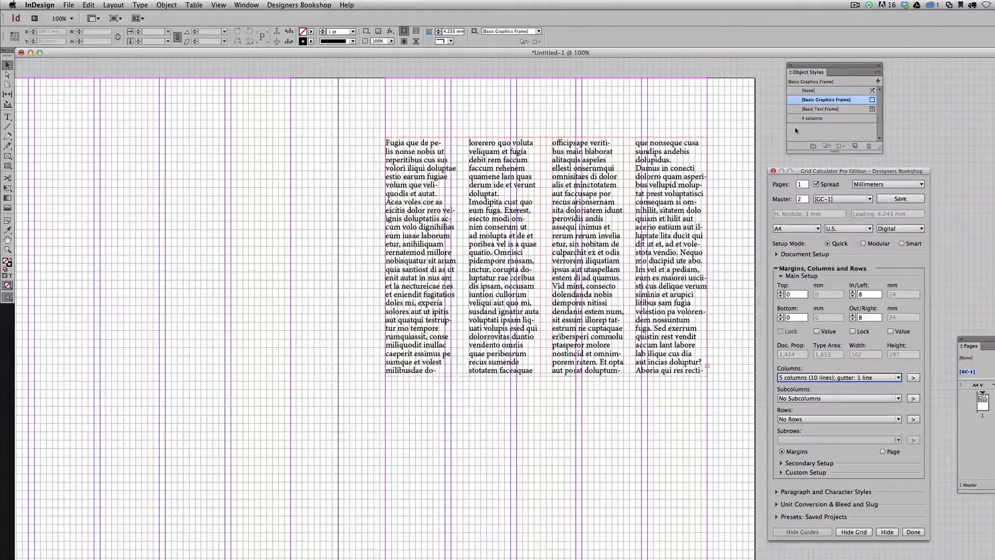
pyautogui.click(629, 202)
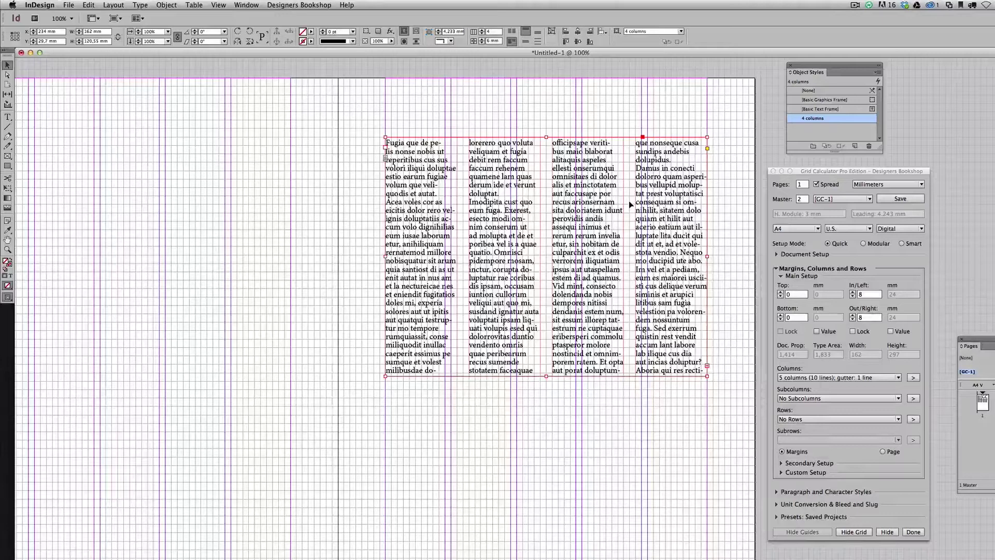
# - Rename the style '5 columns' and set it to 5 columns with a 3 mm gutter
pyautogui.doubleClick(817, 124)
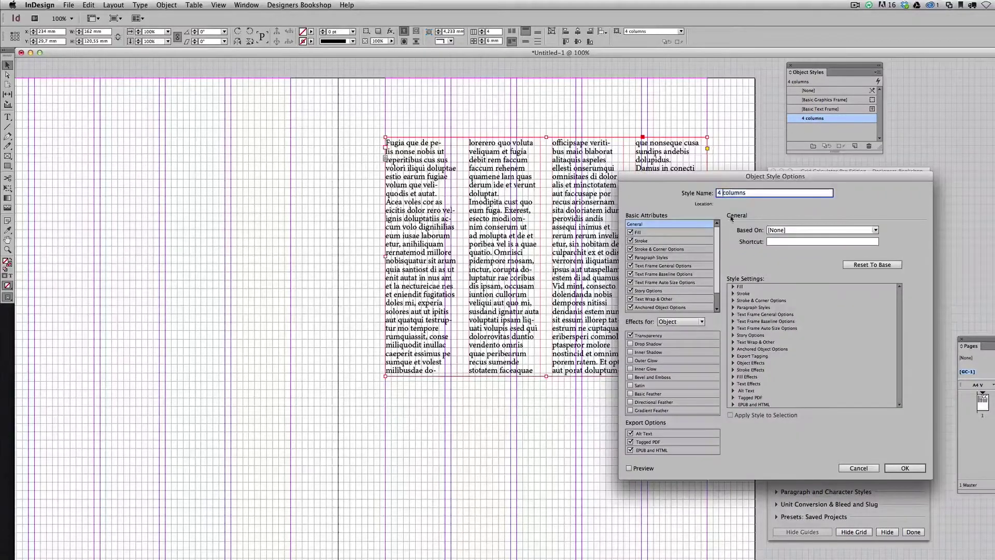
pyautogui.write('5')
pyautogui.click(651, 283)
pyautogui.press('Up')
pyautogui.press('Up')
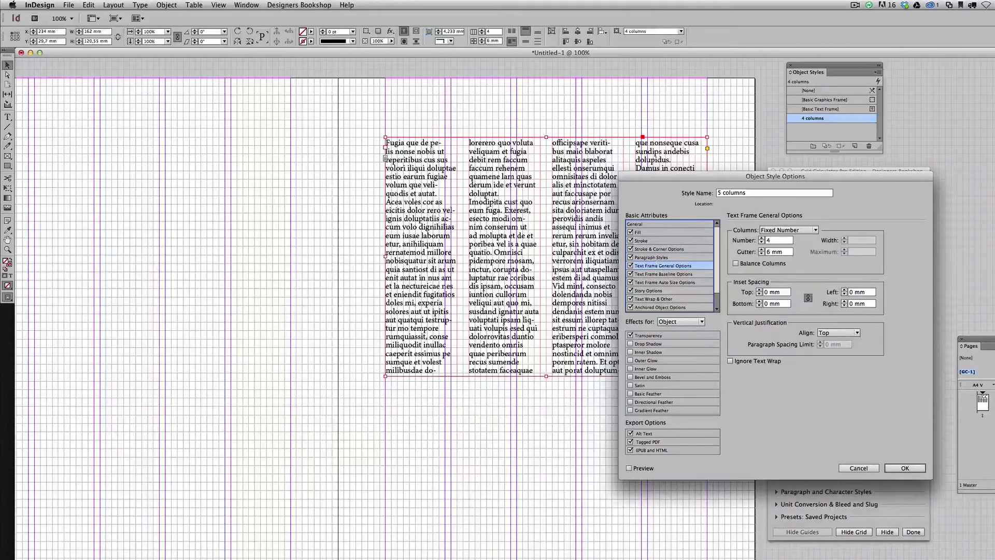
pyautogui.doubleClick(788, 240)
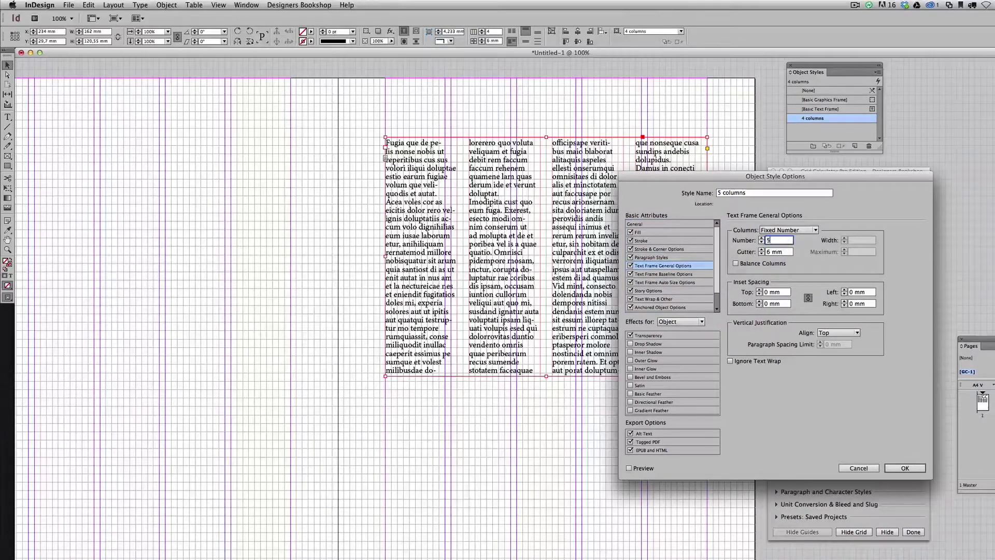
pyautogui.press('Tab')
pyautogui.moveTo(783, 179); pyautogui.dragTo(581, 267)
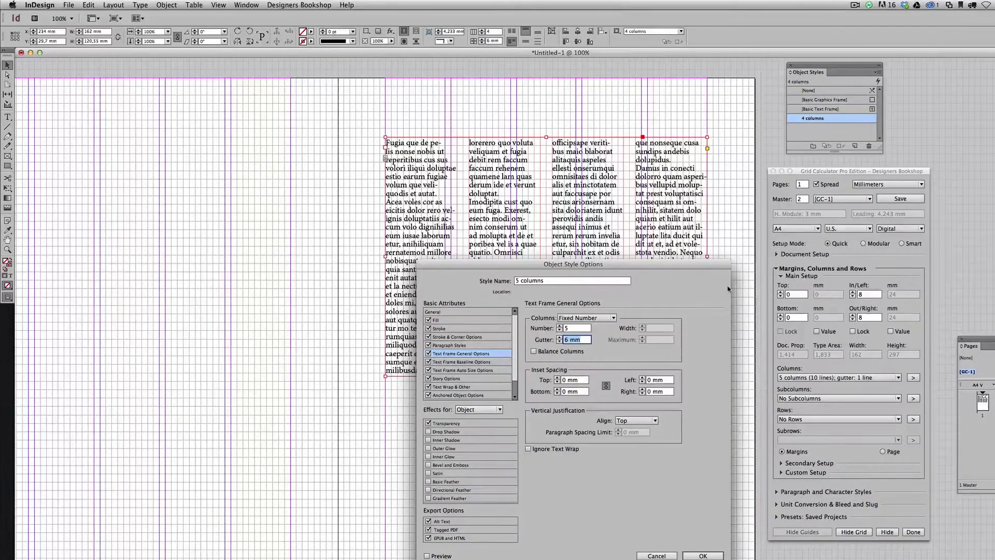
pyautogui.write('3')
pyautogui.click(443, 556)
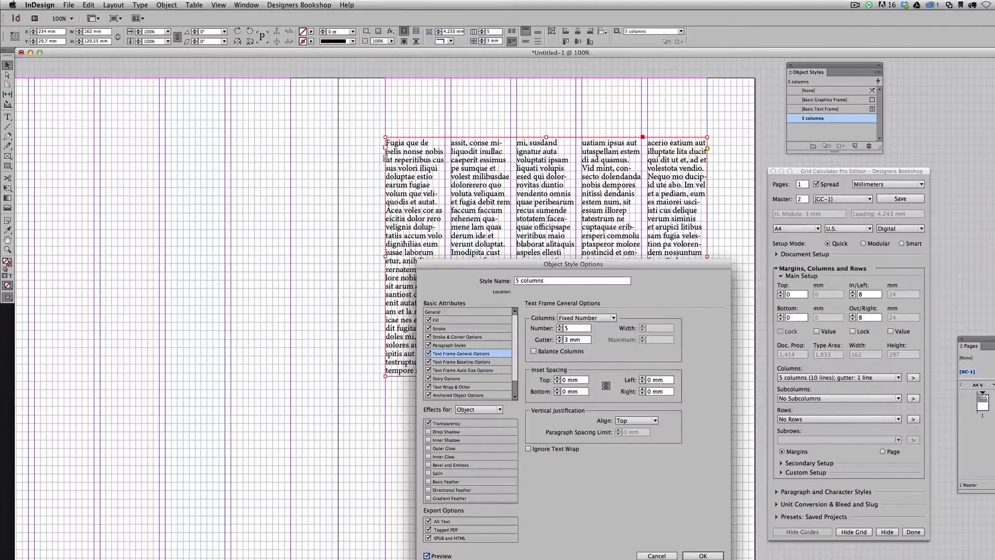
pyautogui.click(701, 555)
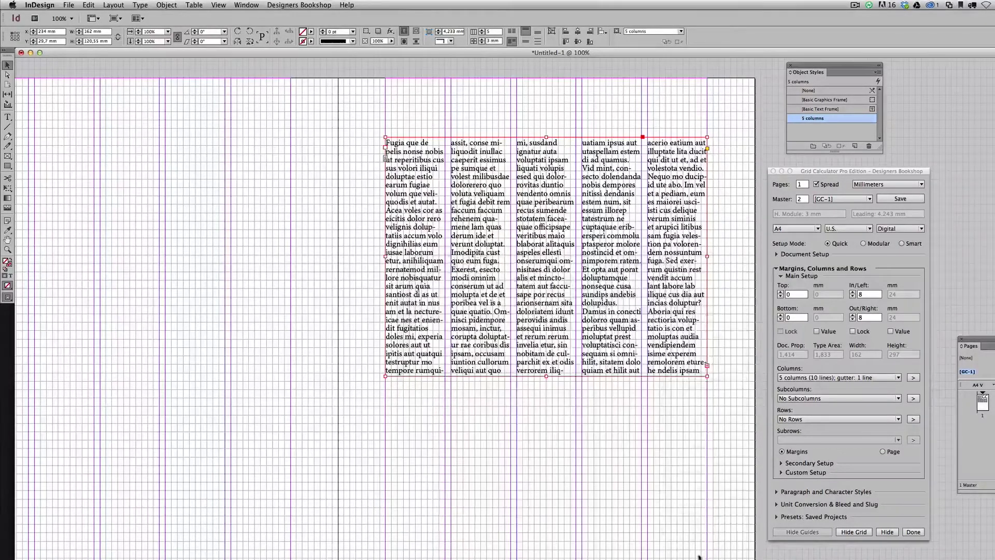
pyautogui.click(633, 503)
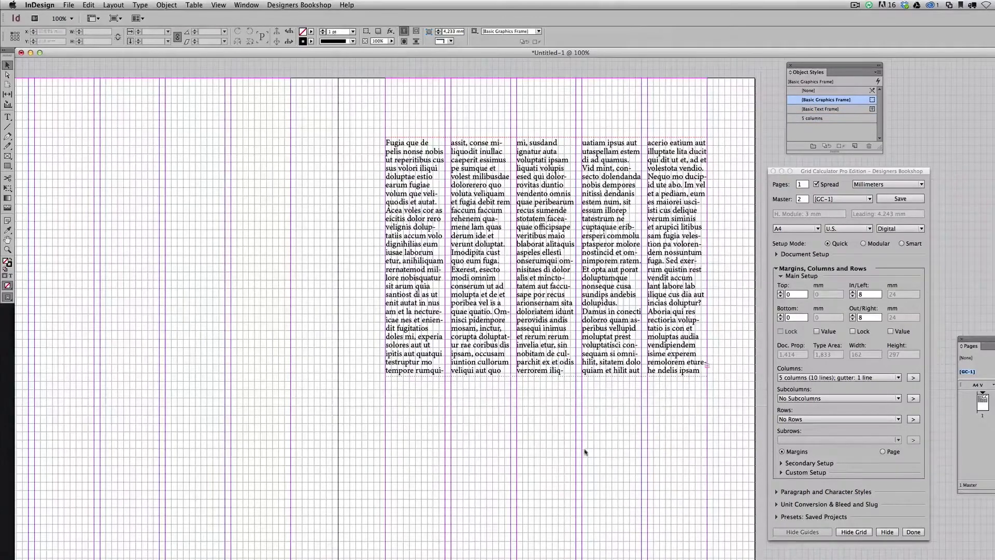
# - Delete the five-column text frame and draw a new rectangle frame in its place
pyautogui.scroll(-3, 539, 420)
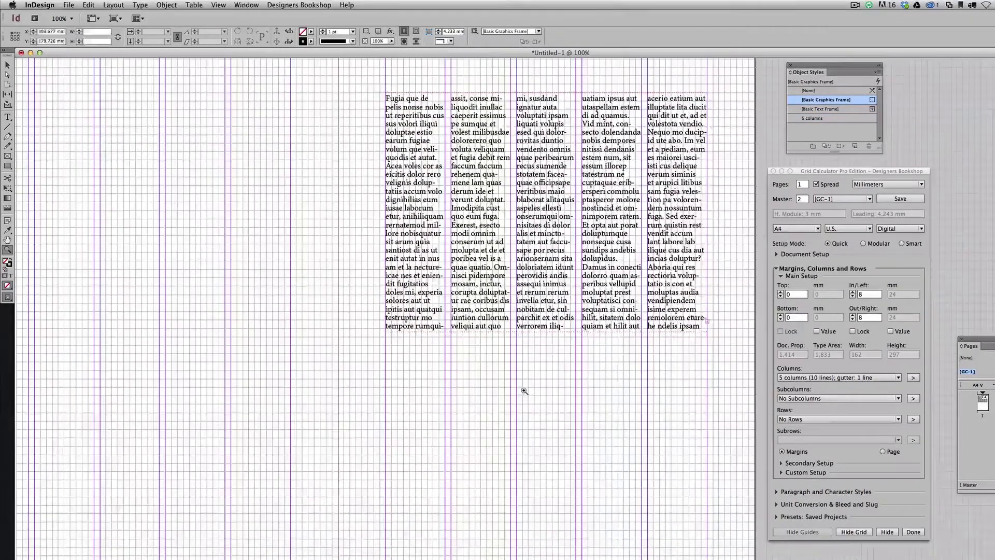
pyautogui.scroll(1, 522, 394)
pyautogui.scroll(-3, 511, 337)
pyautogui.click(520, 246)
pyautogui.press('Delete')
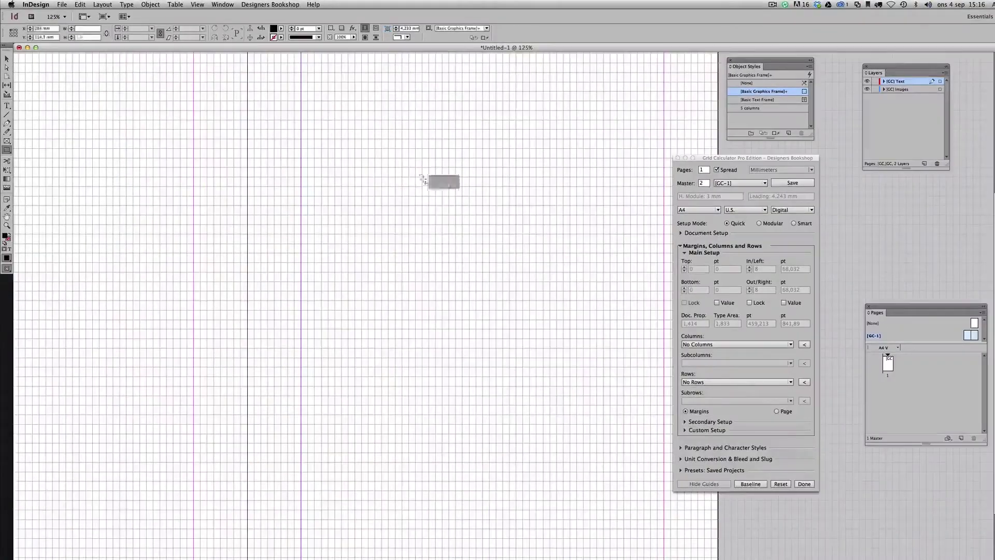
pyautogui.moveTo(423, 179); pyautogui.dragTo(550, 366)
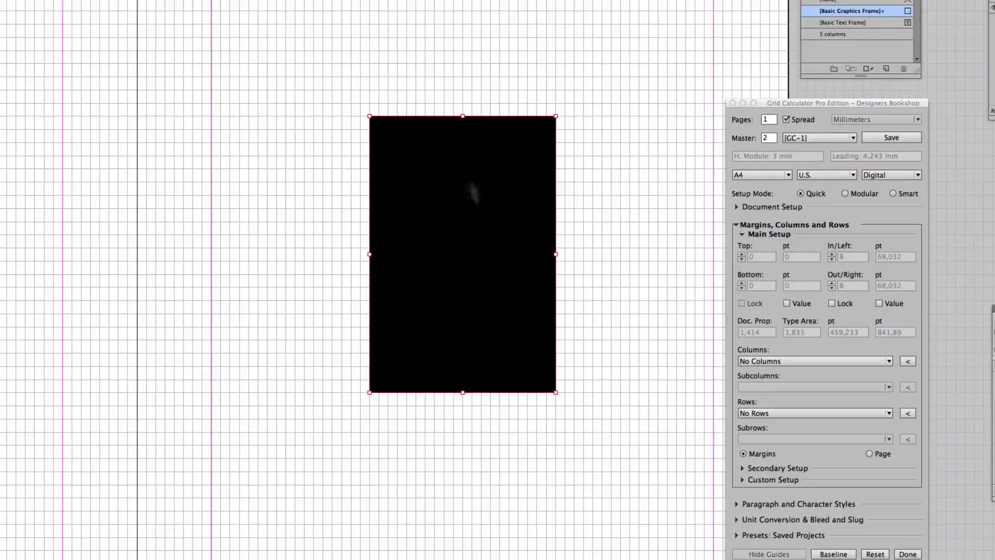
# - Convert the black rectangle to a text frame via Content > Text and open its options
pyautogui.rightClick(468, 169)
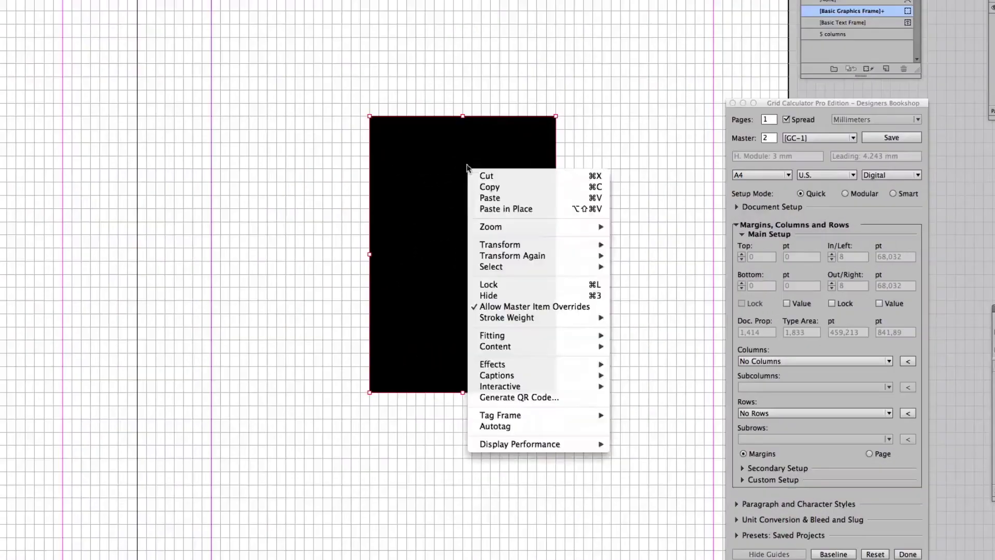
pyautogui.moveTo(546, 350)
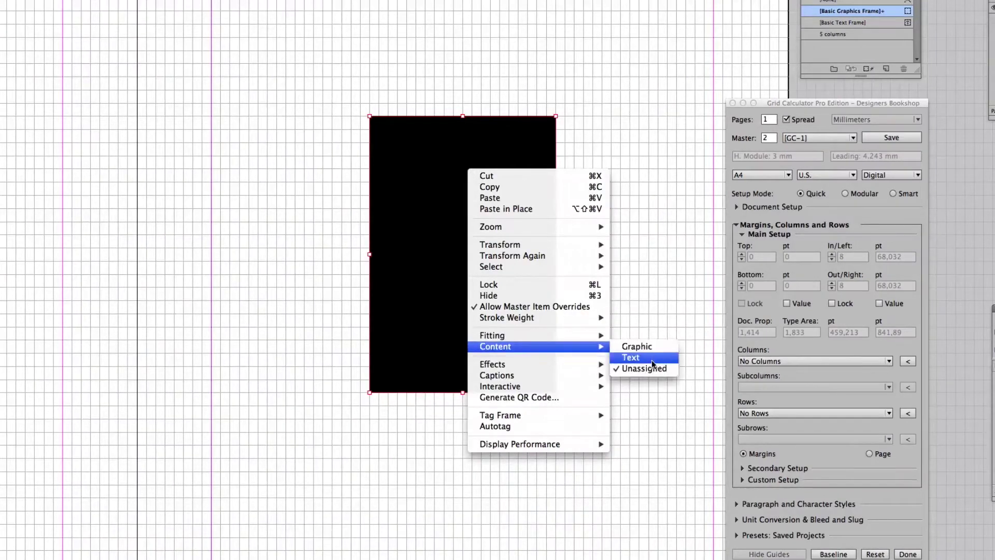
pyautogui.click(651, 359)
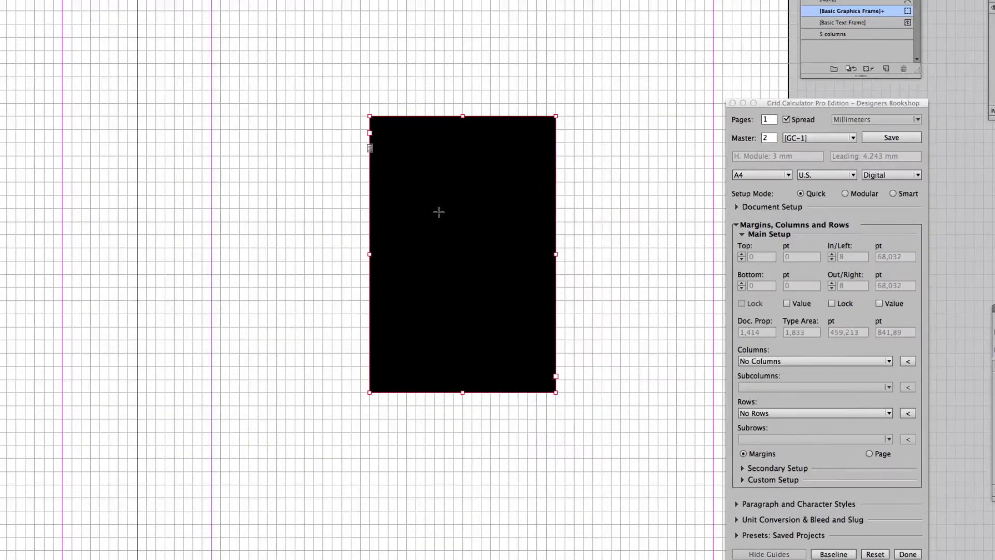
pyautogui.press('super+b')
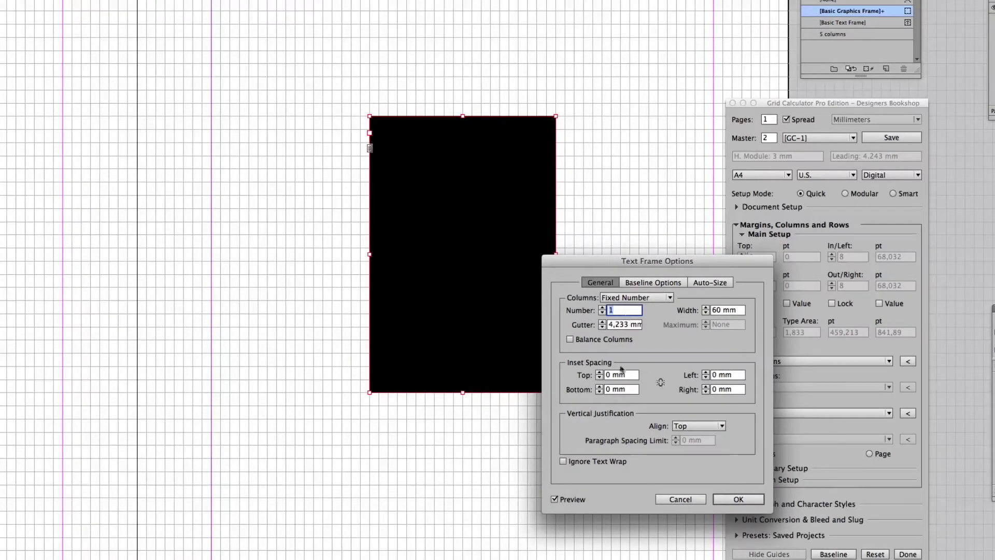
# - Unlink the insets and set left and right insets to 6 mm
pyautogui.click(660, 382)
pyautogui.click(739, 375)
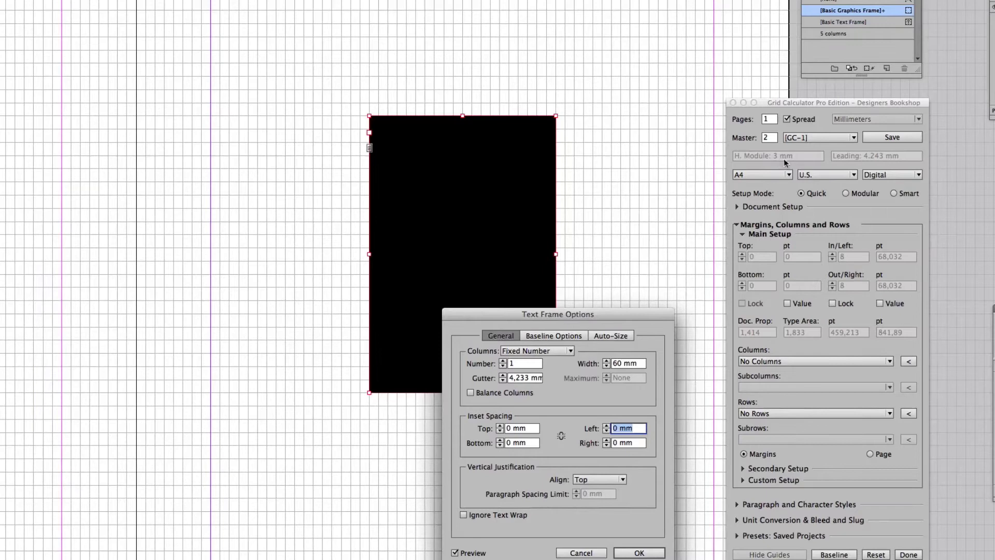
pyautogui.write('3')
pyautogui.press('Tab')
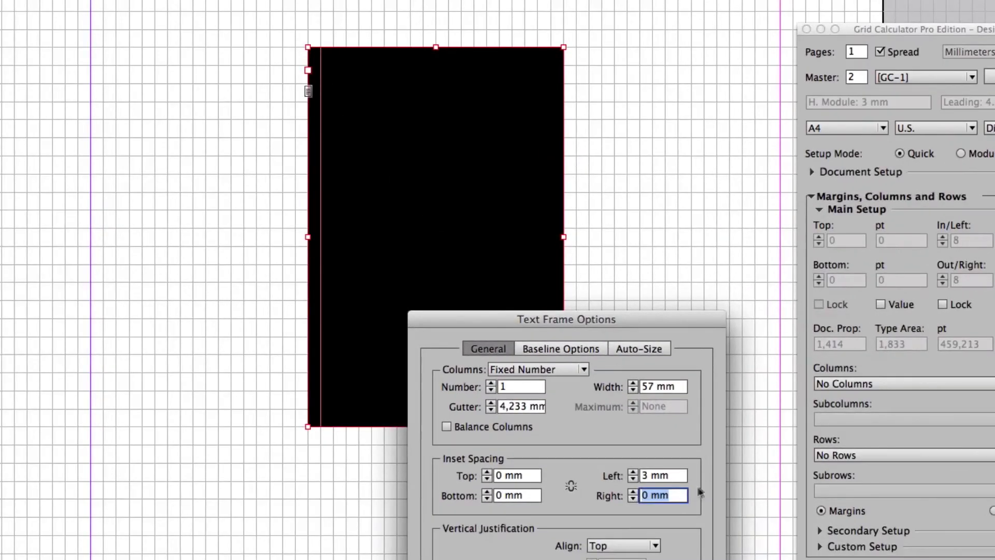
pyautogui.write('3')
pyautogui.press('Tab')
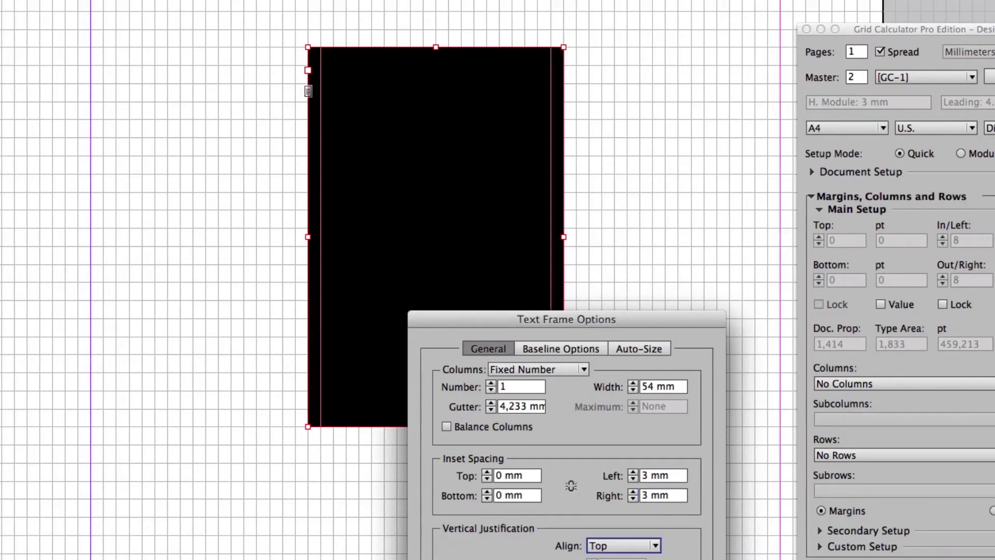
pyautogui.click(673, 475)
pyautogui.doubleClick(674, 475)
pyautogui.write('6')
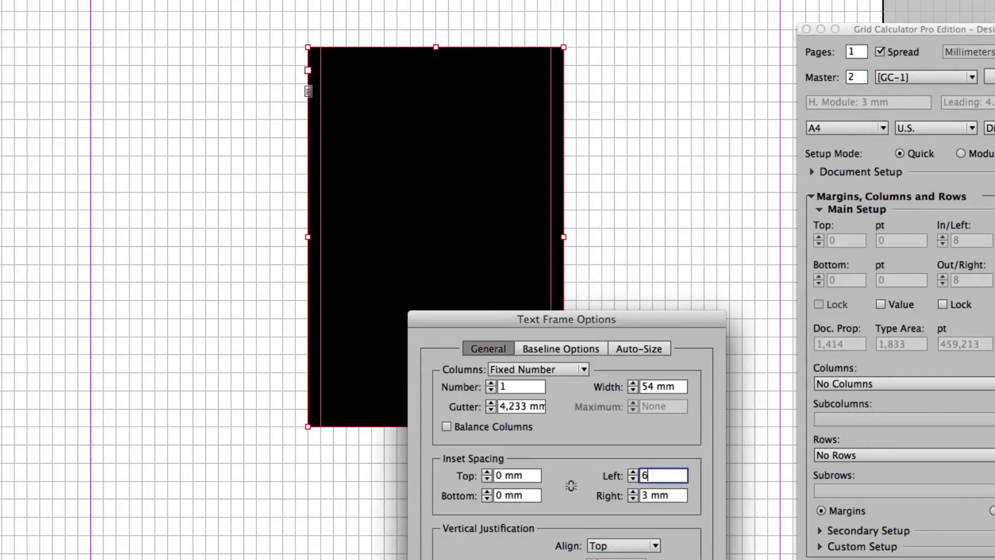
pyautogui.press('Tab')
pyautogui.write('6')
pyautogui.press('Tab')
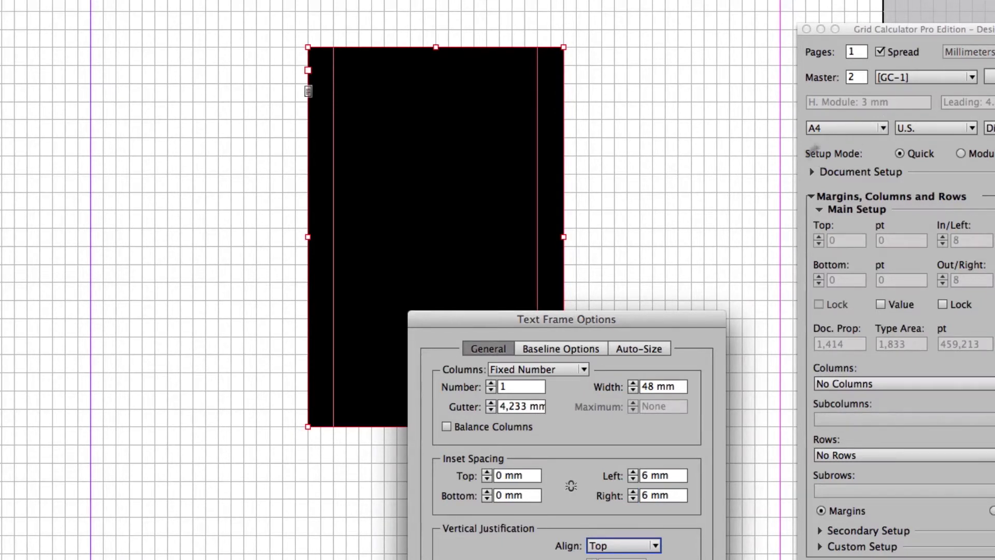
# - Set the top inset to 4,243 mm and the bottom to double that, 8,486 mm
pyautogui.press('Tab')
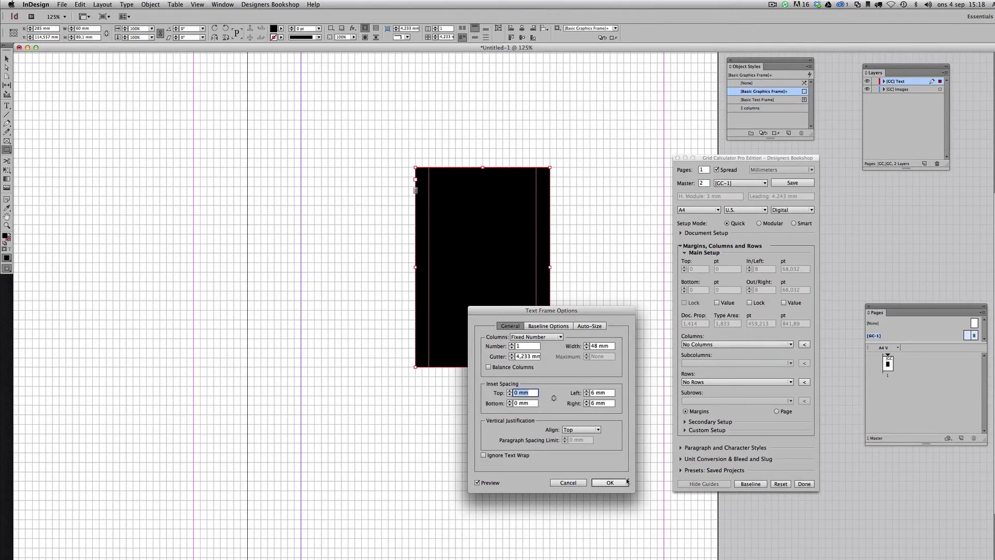
pyautogui.write('4,243')
pyautogui.press('Tab')
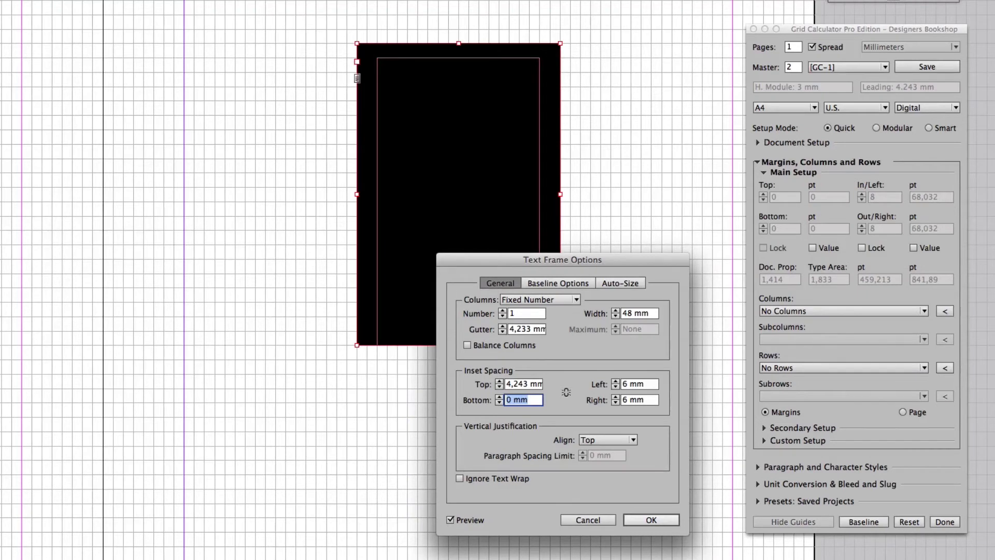
pyautogui.hotkey('shift', 'Tab')
pyautogui.press('super+c')
pyautogui.press('Tab')
pyautogui.press('super+v')
pyautogui.write('*')
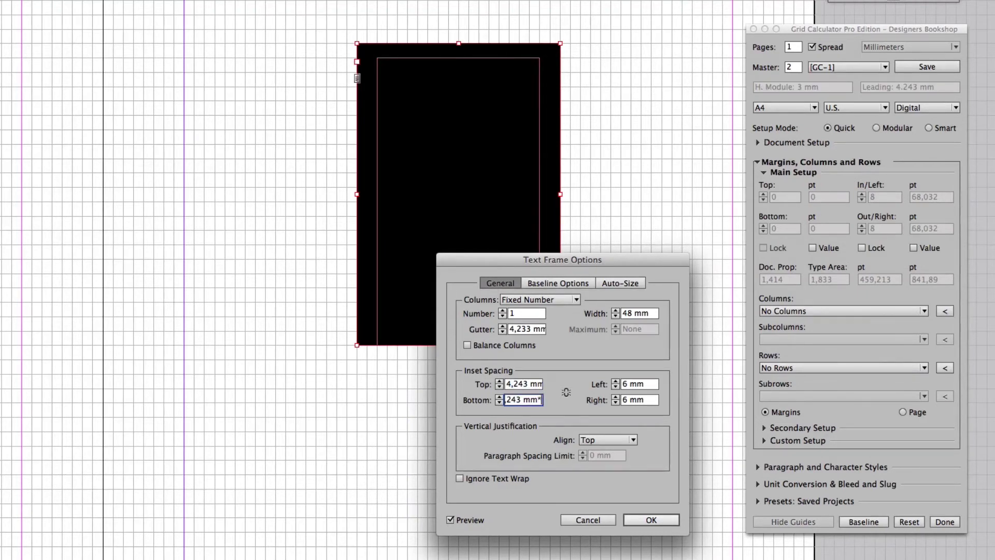
pyautogui.write('2')
pyautogui.press('Tab')
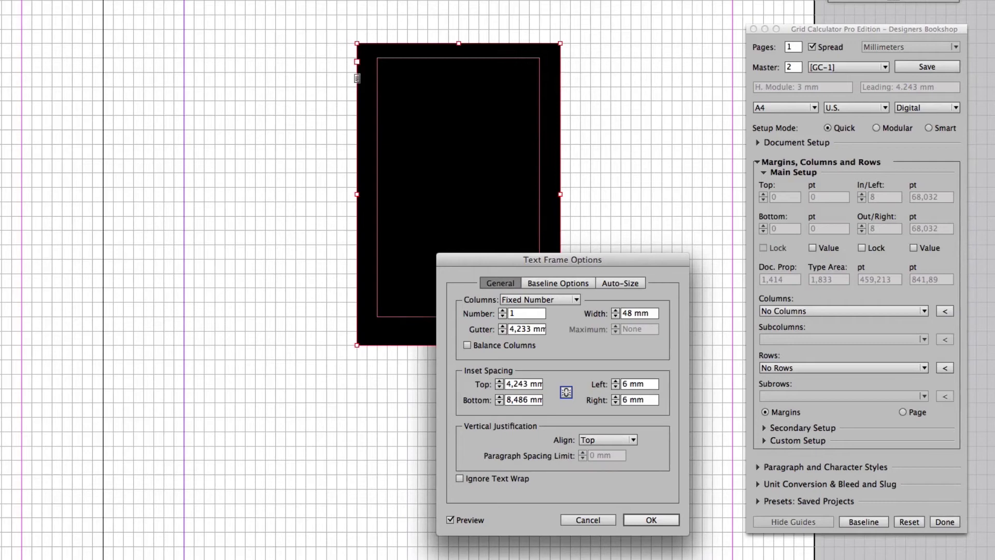
# - Apply the insets, save the frame as a 'Black box' object style, then delete the frame
pyautogui.click(654, 520)
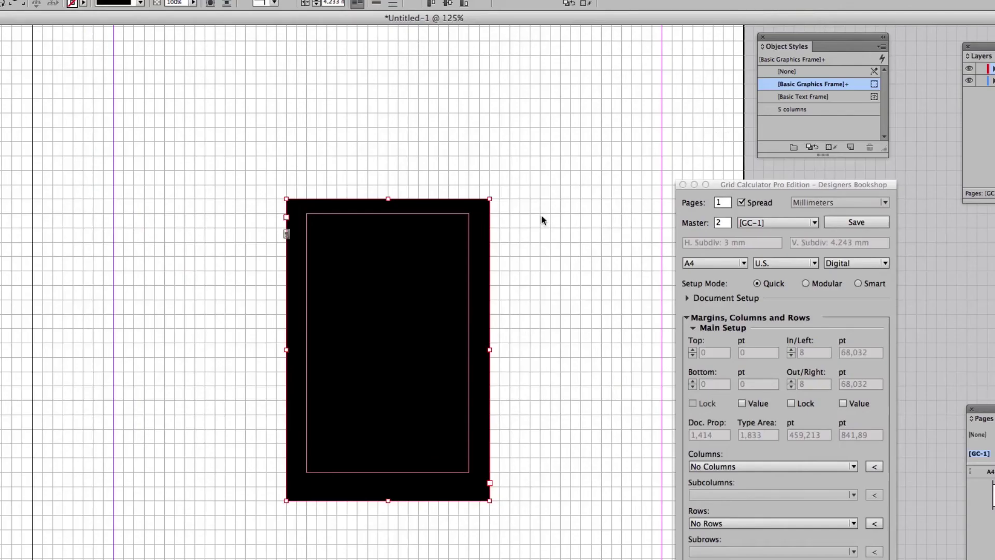
pyautogui.click(851, 148)
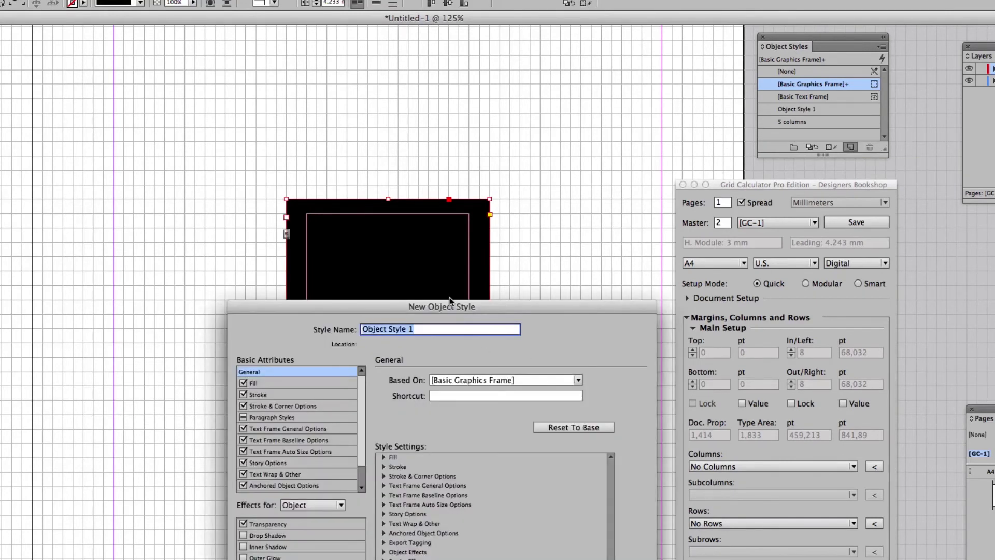
pyautogui.moveTo(450, 302); pyautogui.dragTo(737, 235)
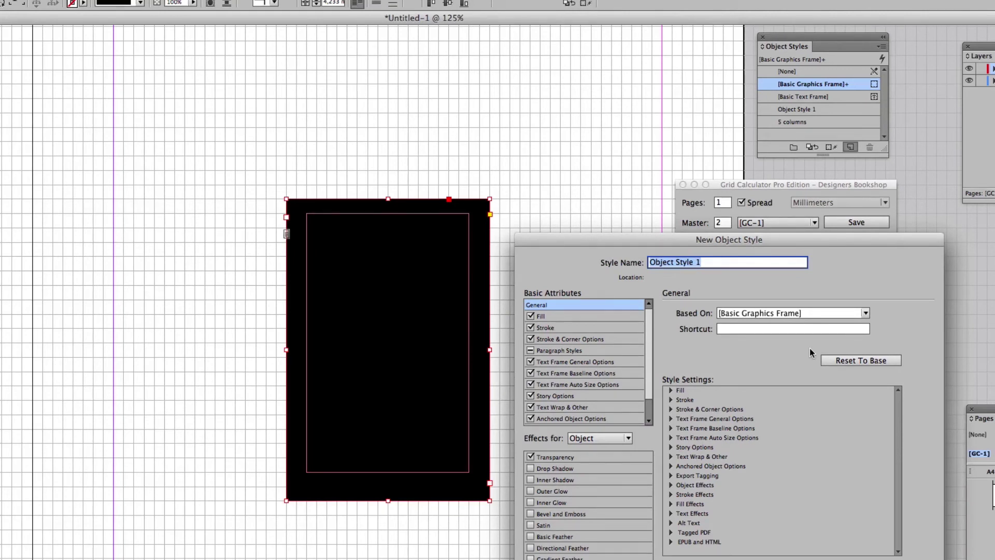
pyautogui.write('Black box')
pyautogui.press('Return')
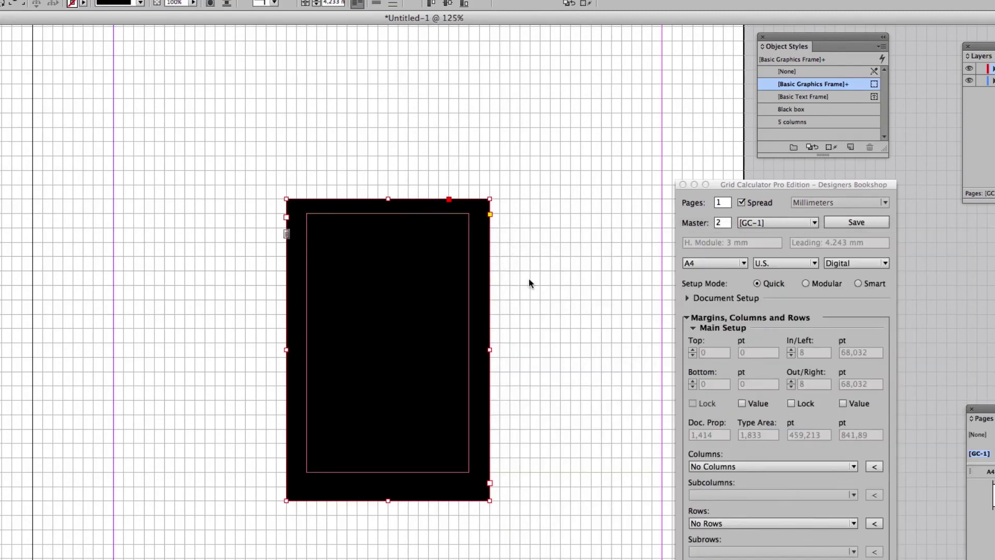
pyautogui.press('Delete')
# - At 200% zoom, draw a new text frame and apply the Black box object style
pyautogui.press('super+2')
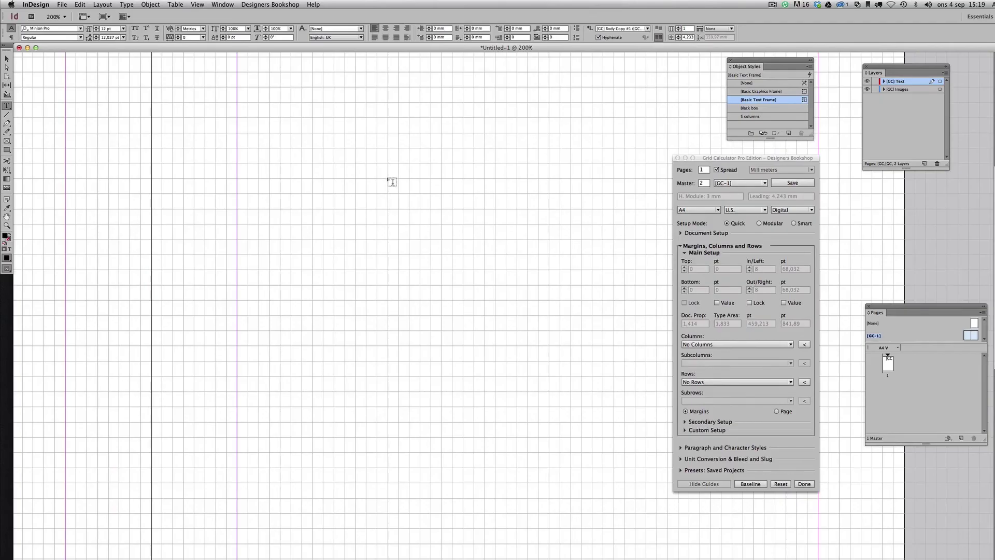
pyautogui.press('t')
pyautogui.moveTo(388, 179); pyautogui.dragTo(614, 483)
pyautogui.press('Escape')
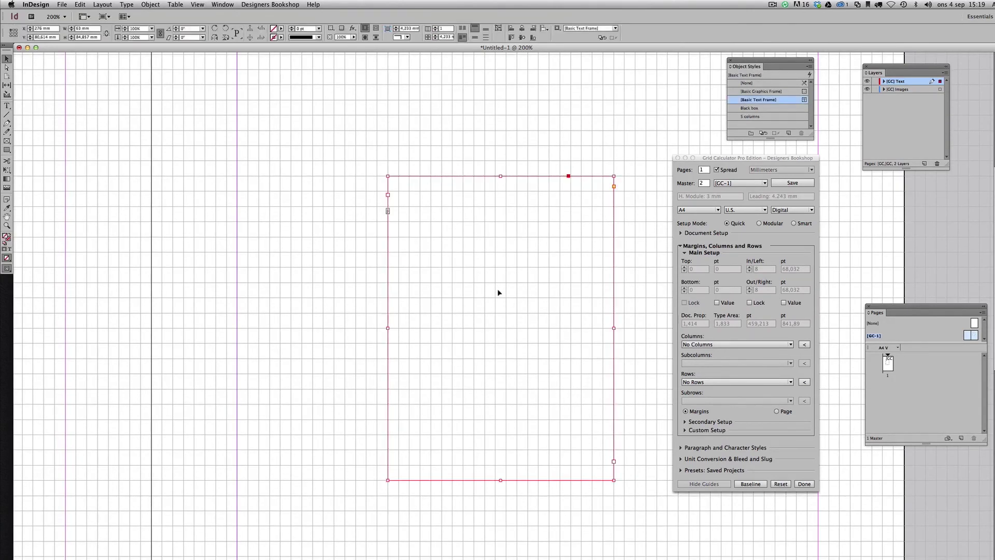
pyautogui.click(749, 107)
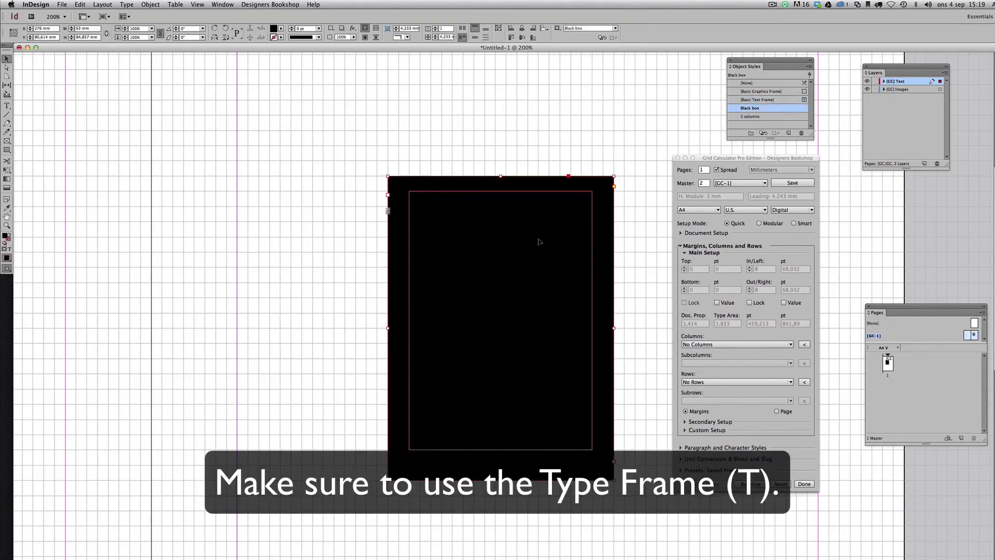